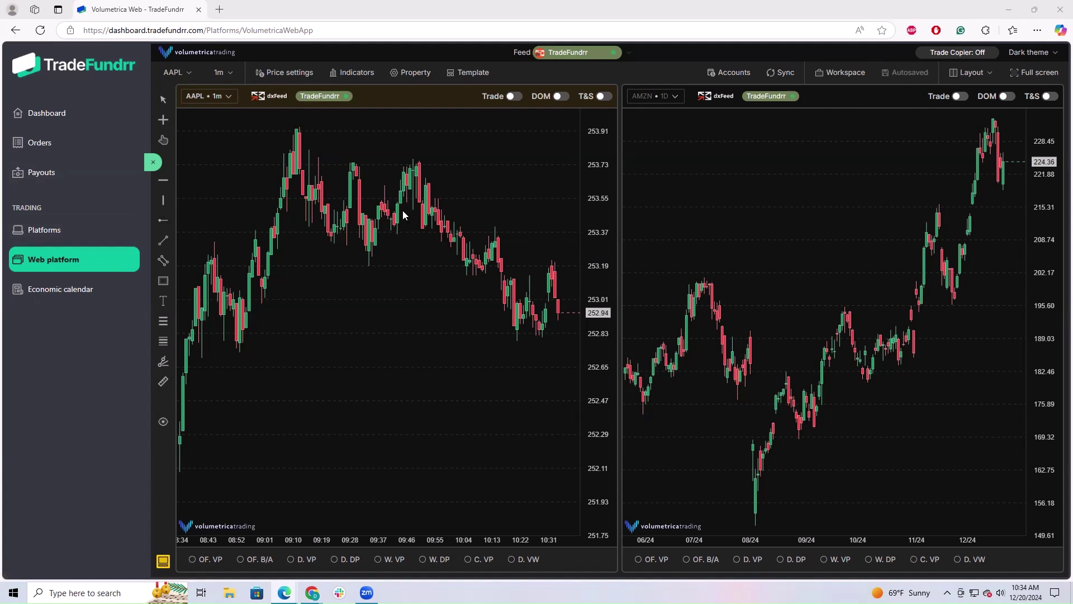
Add the Volume indicator from the catalogue to the AAPL 1m chart and review its Parameters and Series tabs.
{"action": "left_click", "coordinate": [358, 78]}
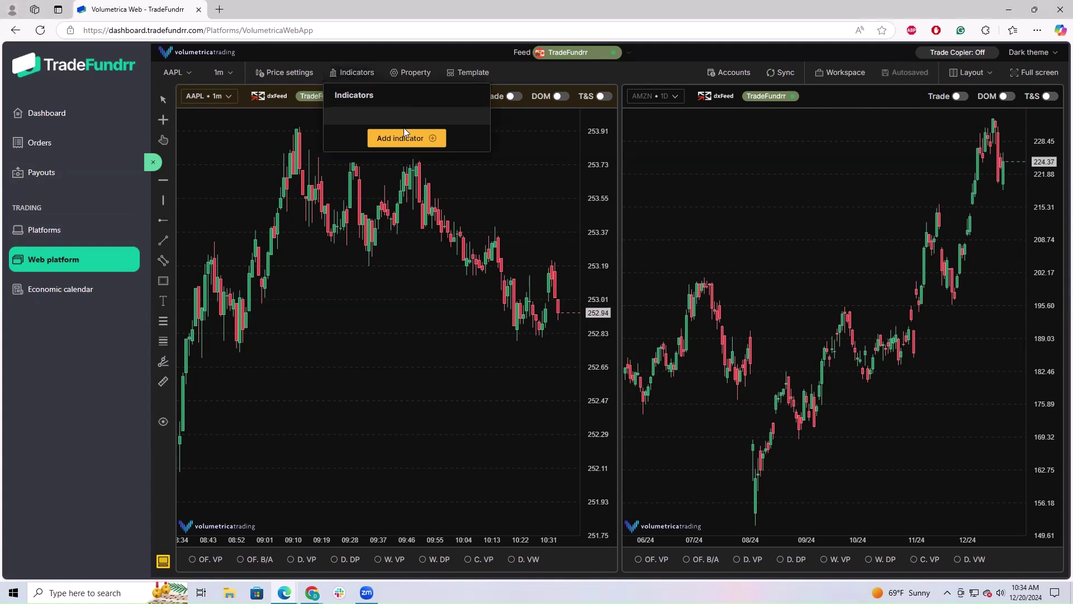
{"action": "left_click", "coordinate": [422, 139]}
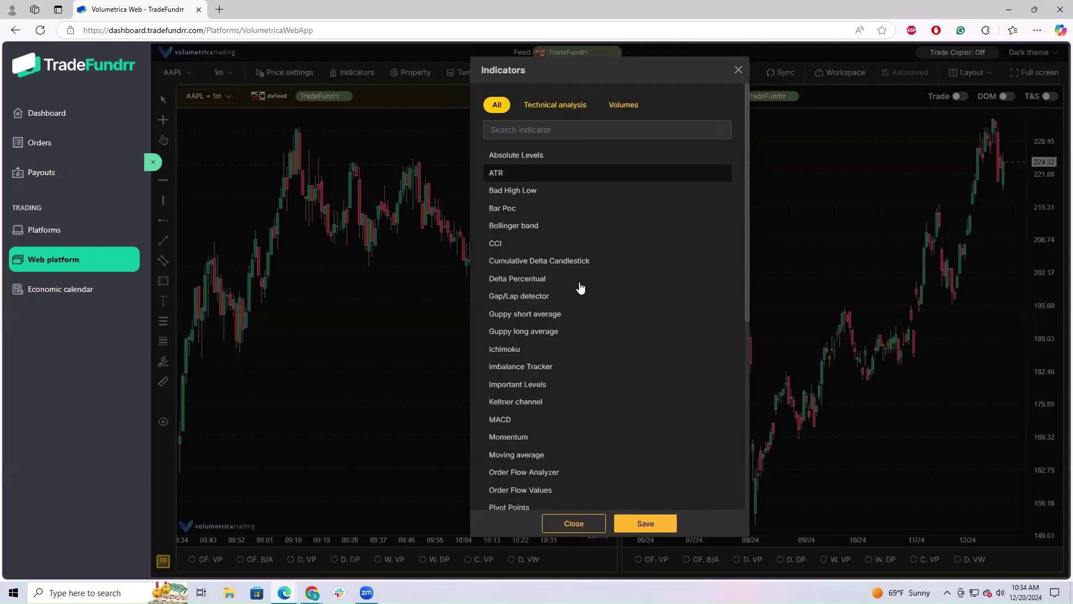
{"action": "scroll", "coordinate": [540, 347], "scroll_direction": "down", "scroll_amount": 2}
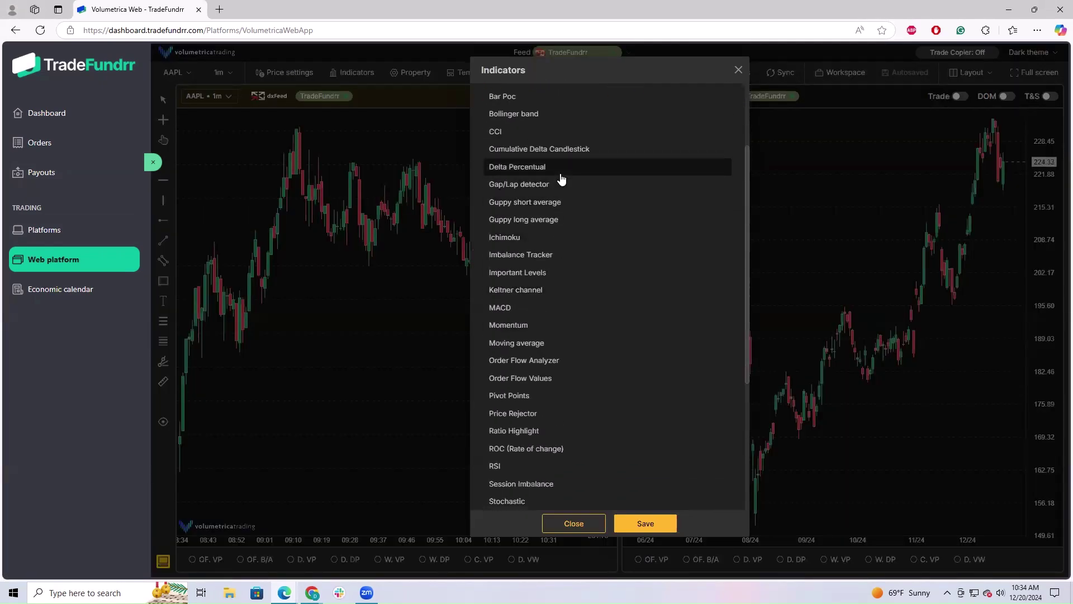
{"action": "scroll", "coordinate": [547, 286], "scroll_direction": "down", "scroll_amount": 4}
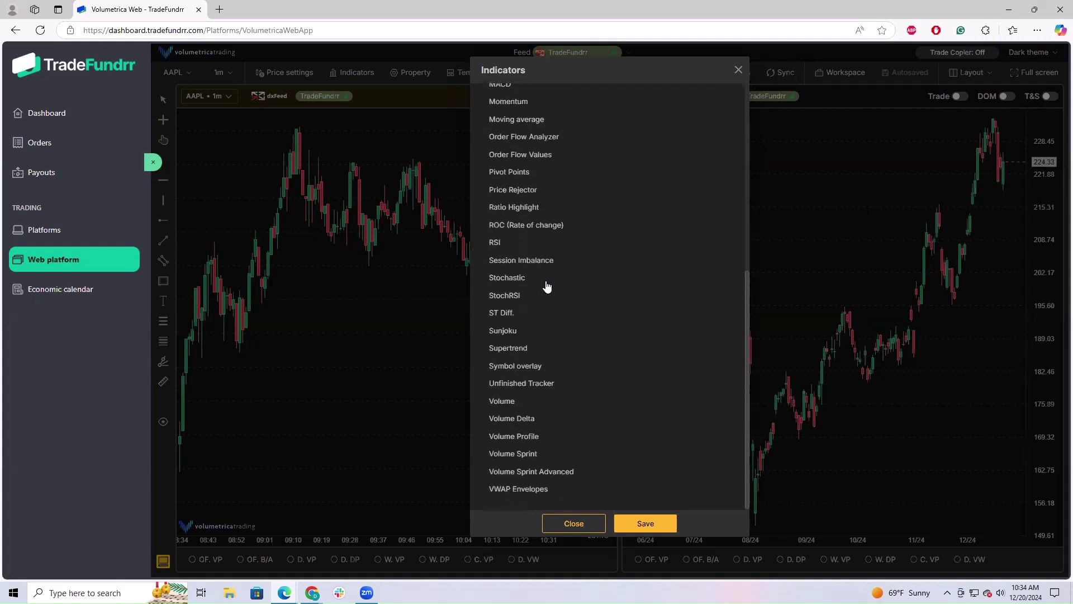
{"action": "left_click", "coordinate": [533, 399]}
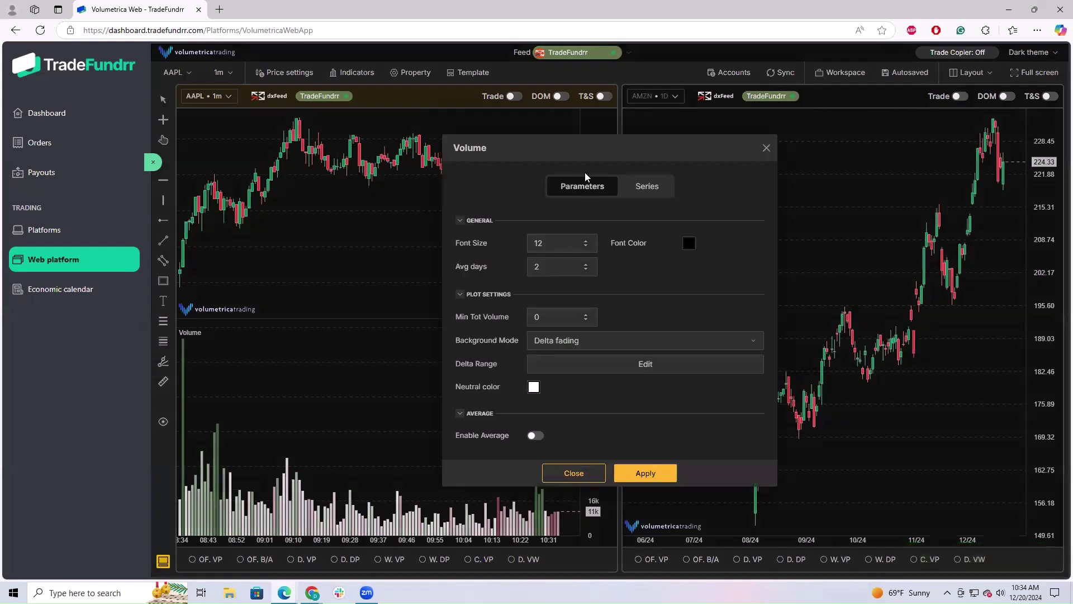
{"action": "left_click_drag", "start_coordinate": [596, 155], "coordinate": [581, 138]}
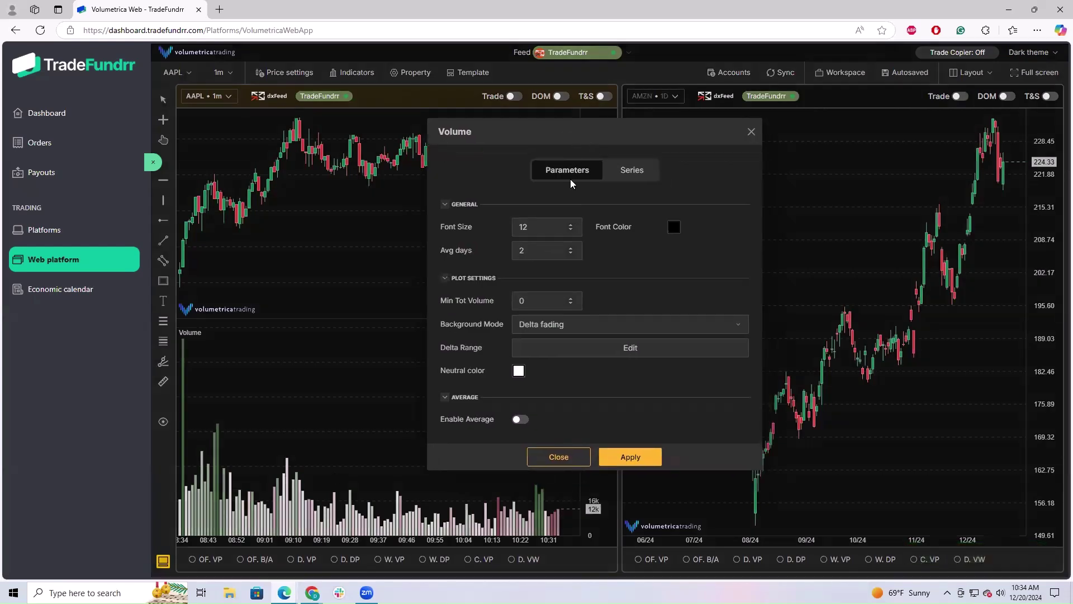
{"action": "left_click", "coordinate": [629, 170]}
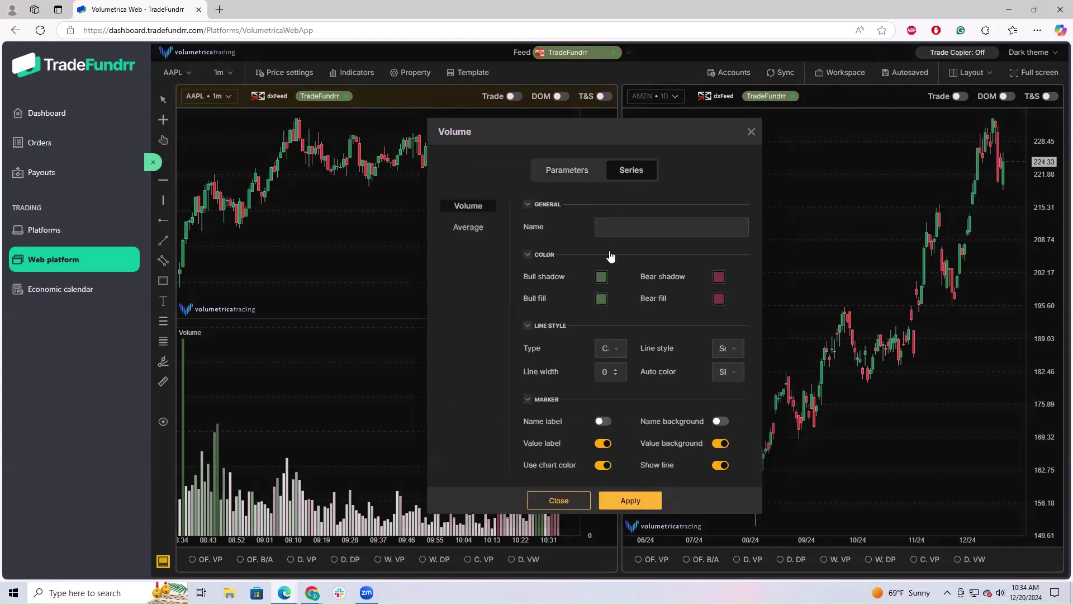
{"action": "left_click", "coordinate": [568, 174]}
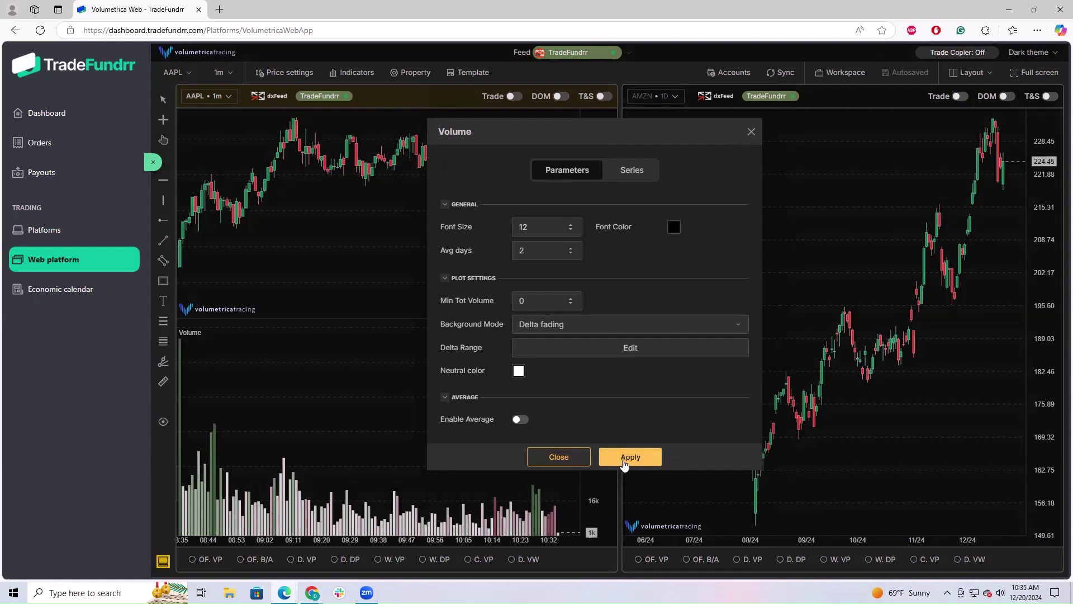
Drag the price/Volume divider down to a thin Volume strip, then recheck the Volume settings tabs.
{"action": "left_click", "coordinate": [558, 456]}
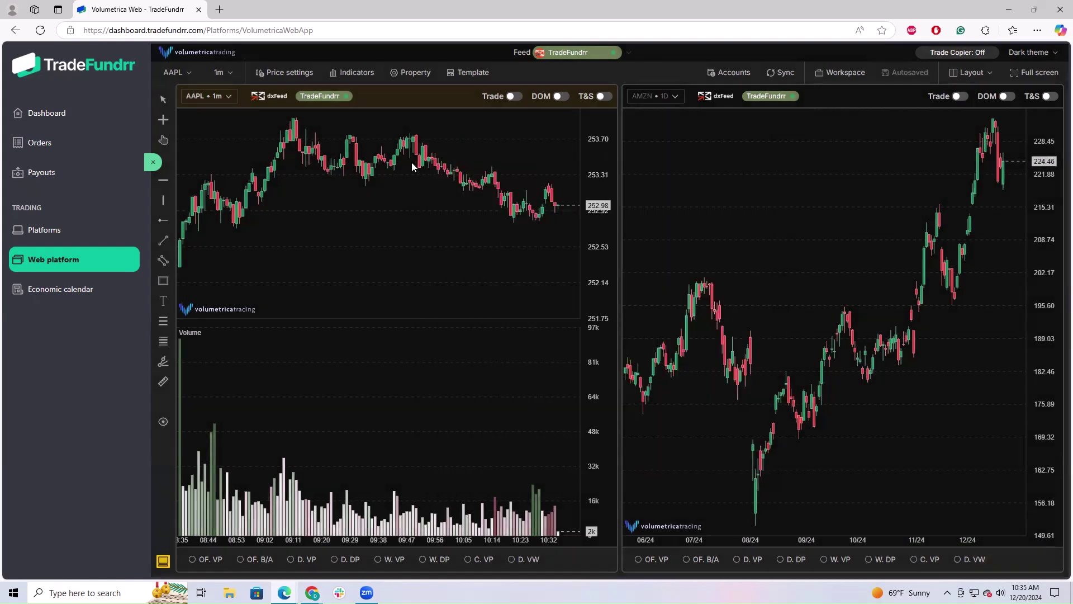
{"action": "left_click_drag", "start_coordinate": [409, 324], "coordinate": [396, 485]}
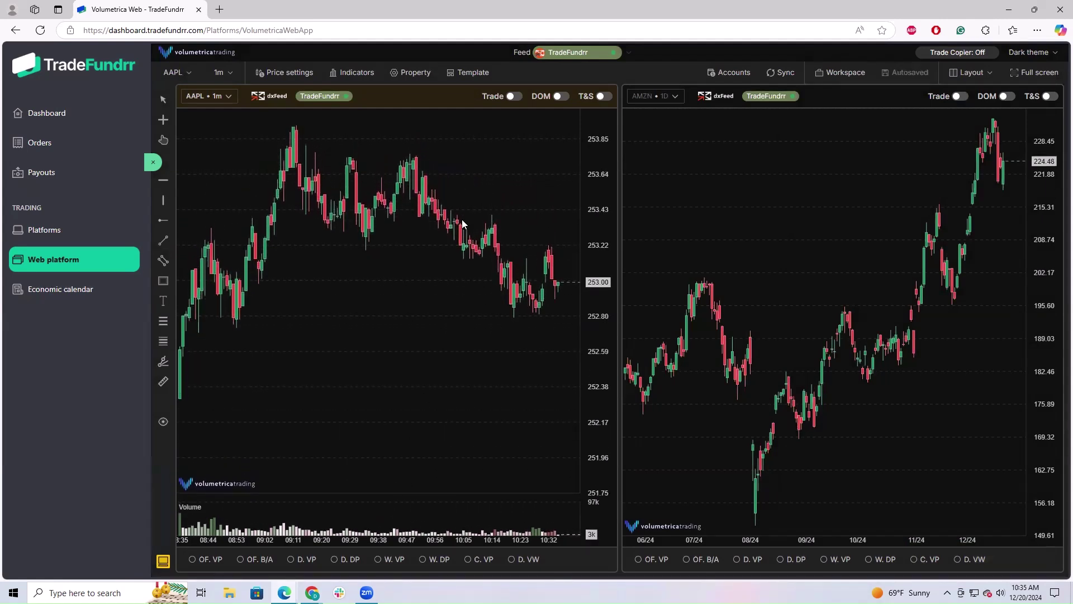
{"action": "left_click", "coordinate": [360, 78]}
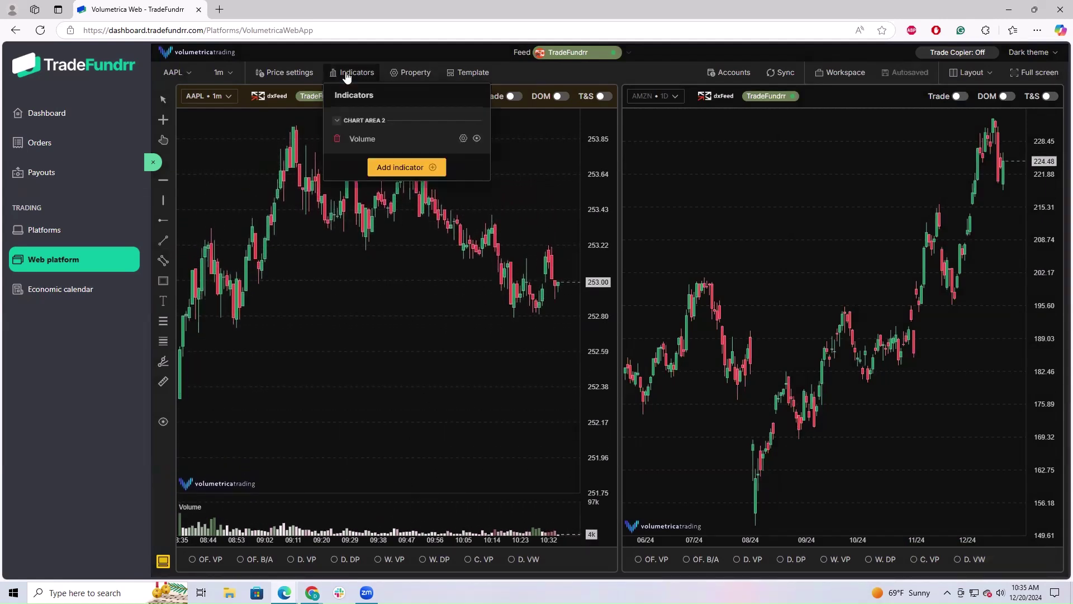
{"action": "left_click", "coordinate": [463, 140]}
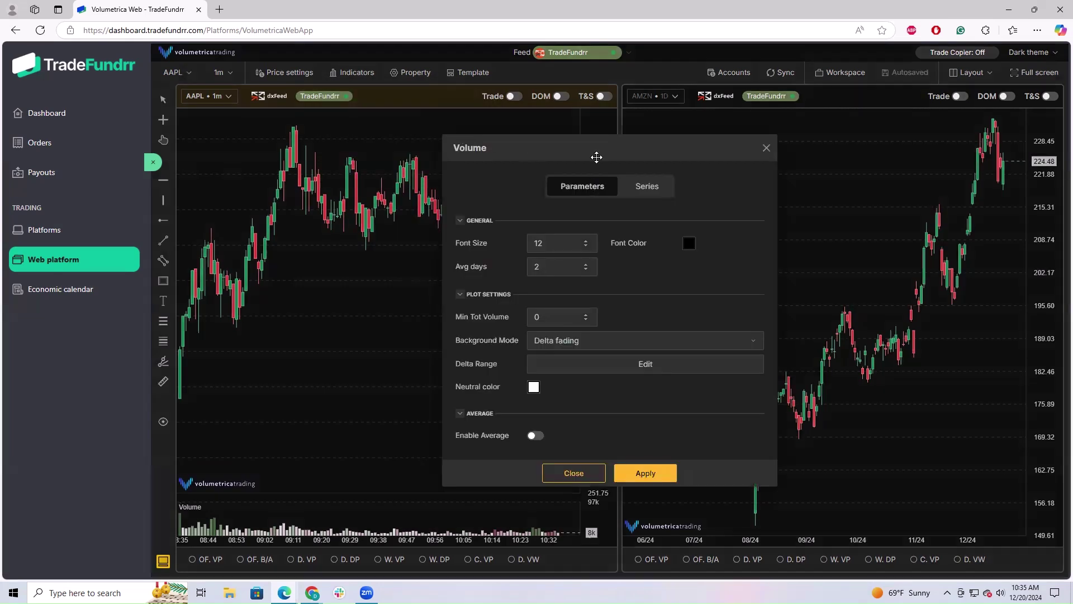
{"action": "left_click_drag", "start_coordinate": [597, 158], "coordinate": [560, 135]}
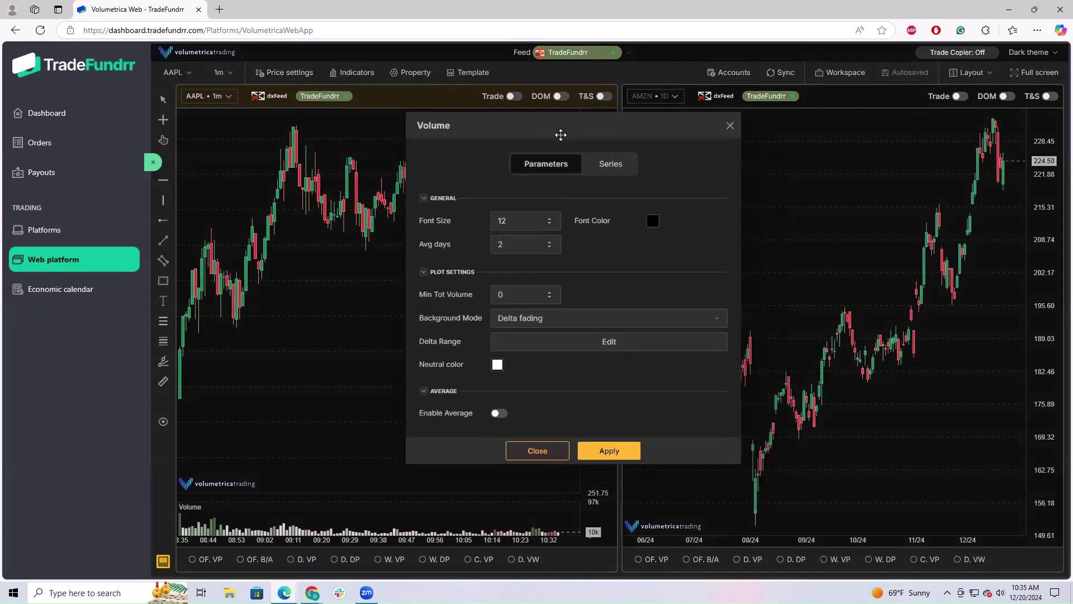
{"action": "left_click", "coordinate": [610, 164]}
{"action": "left_click", "coordinate": [546, 167]}
{"action": "left_click", "coordinate": [729, 126]}
{"action": "left_click", "coordinate": [348, 74]}
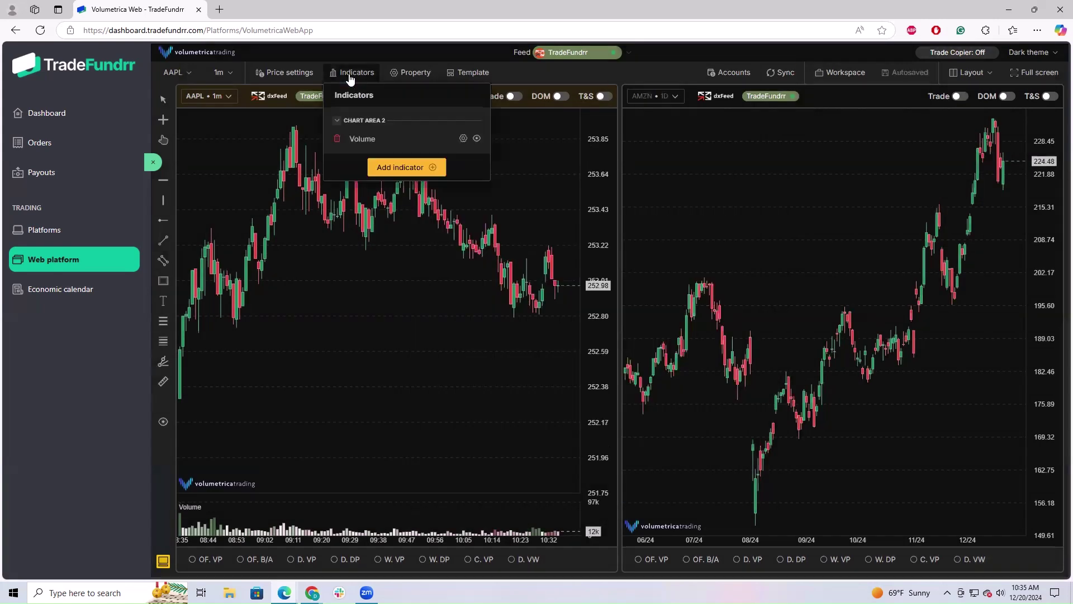
{"action": "left_click", "coordinate": [476, 138]}
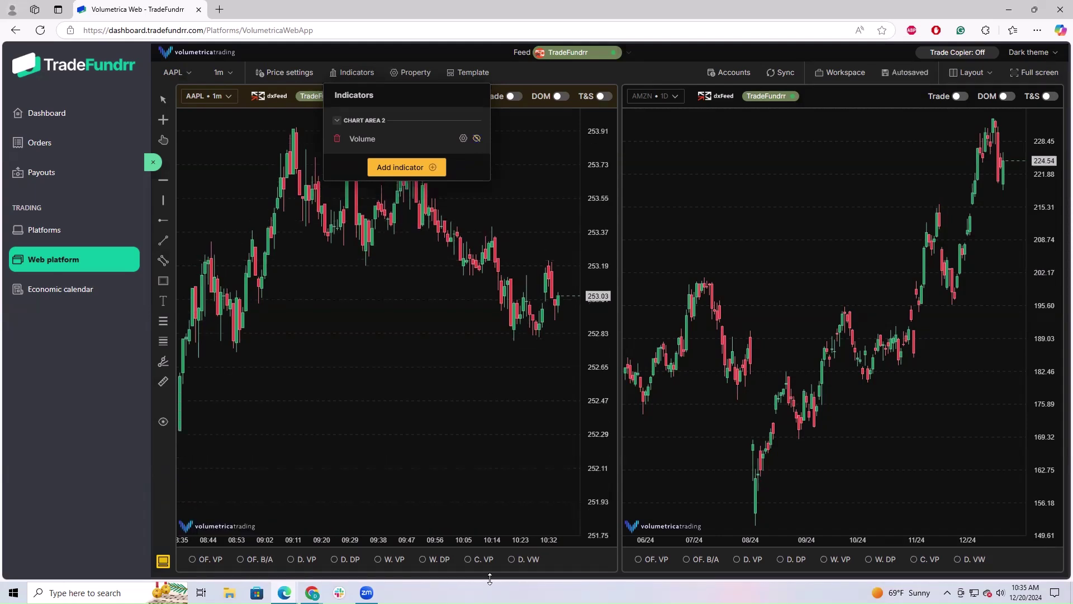
{"action": "left_click", "coordinate": [477, 138]}
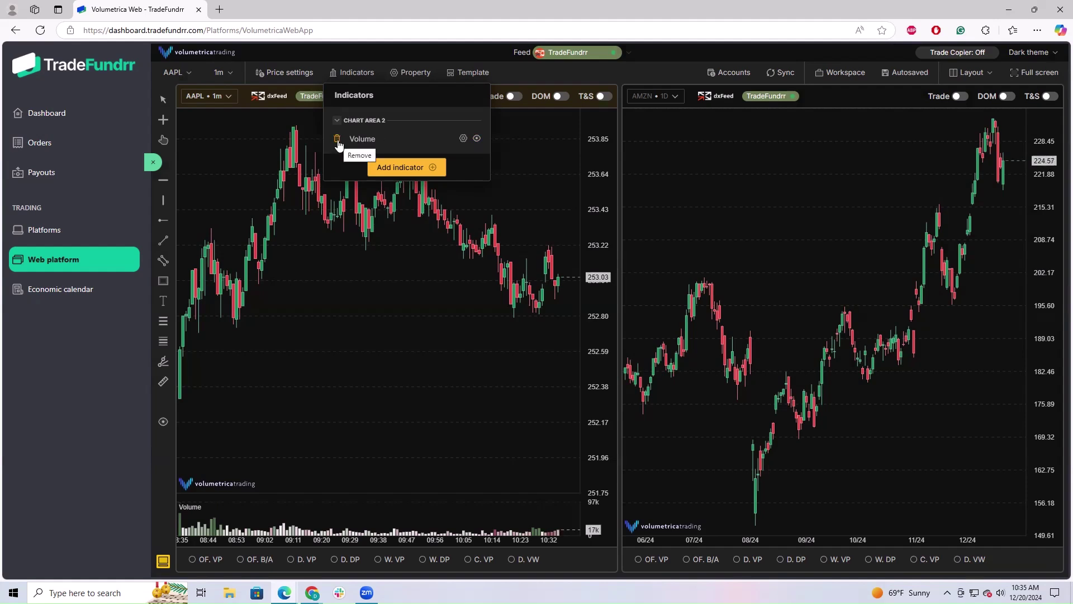
Add a 21-period moving average to the AAPL chart, keeping its type as Simple.
{"action": "left_click", "coordinate": [423, 169]}
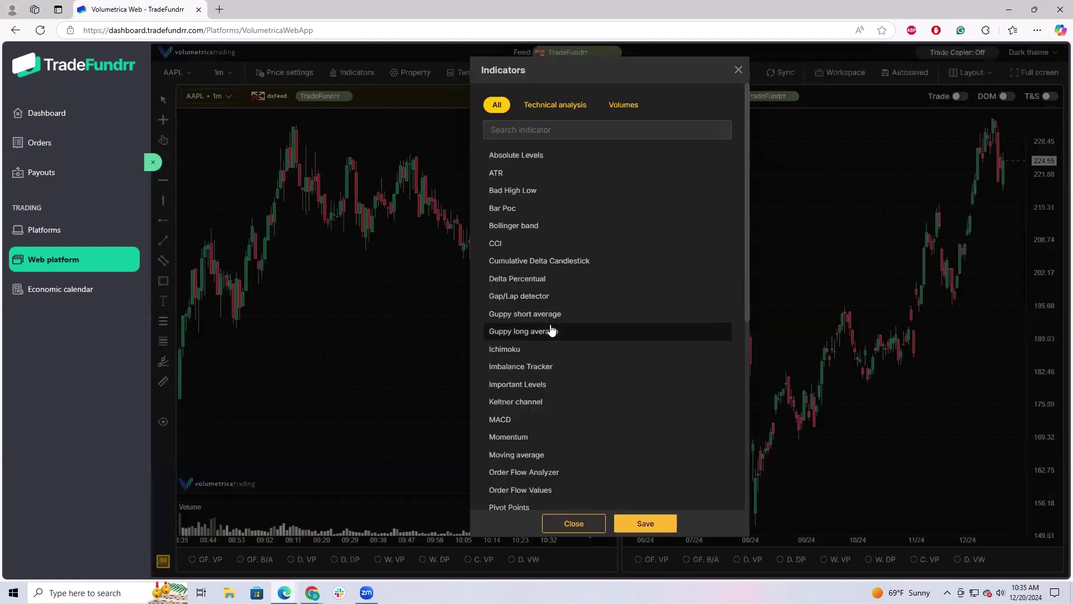
{"action": "scroll", "coordinate": [554, 307], "scroll_direction": "down", "scroll_amount": 5}
{"action": "left_click", "coordinate": [565, 231]}
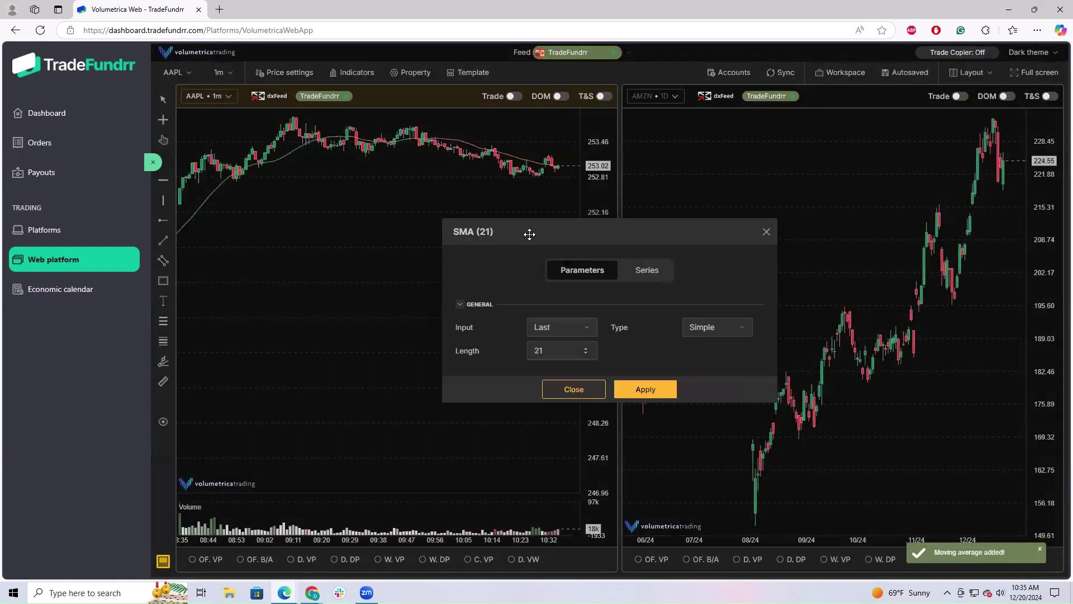
{"action": "left_click_drag", "start_coordinate": [551, 233], "coordinate": [438, 188]}
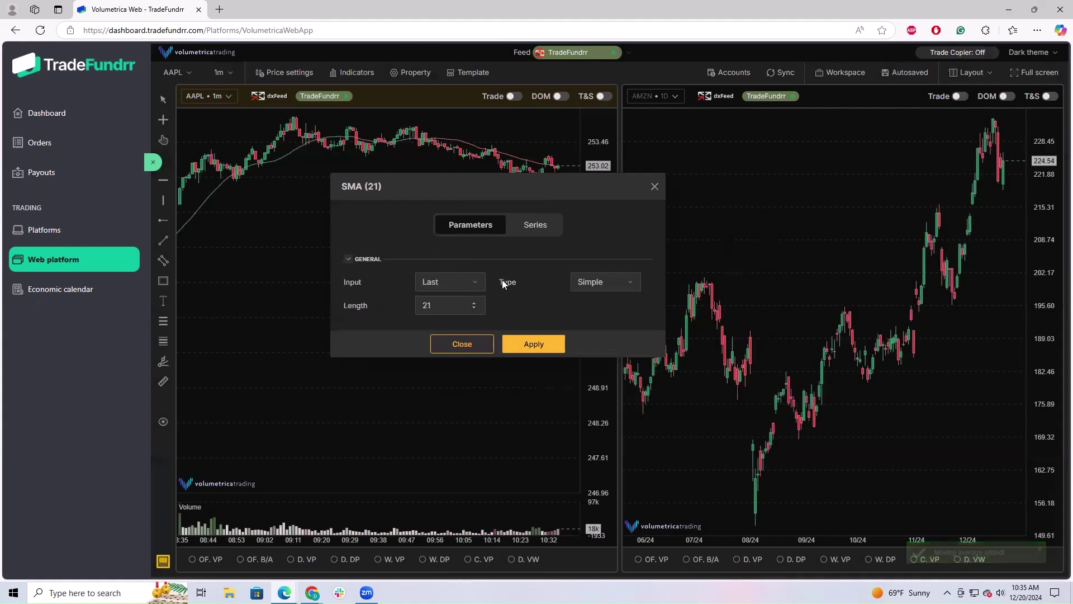
{"action": "left_click", "coordinate": [600, 285]}
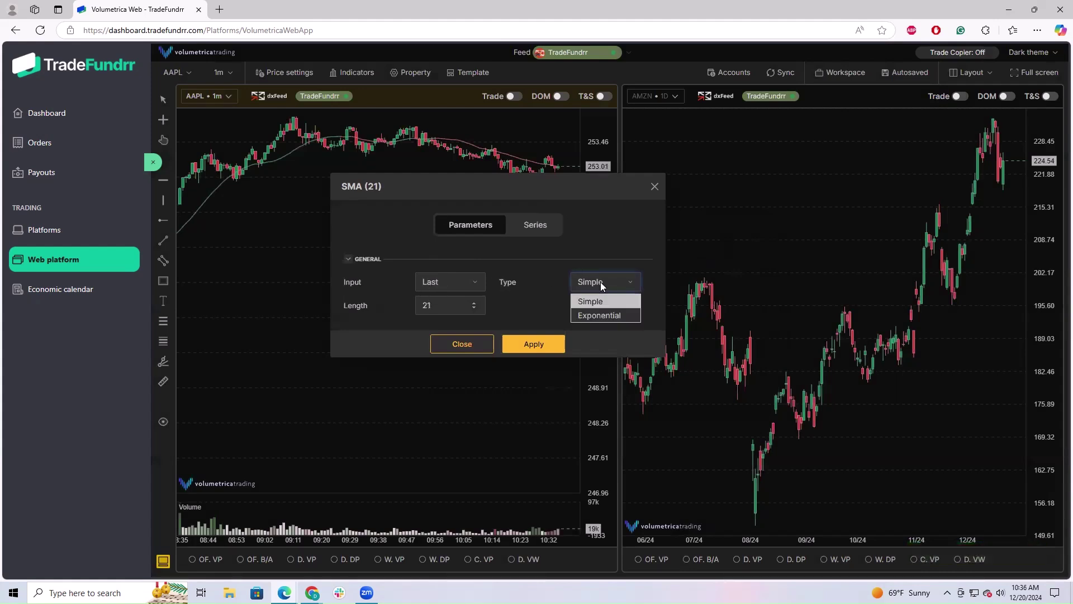
{"action": "left_click", "coordinate": [589, 281]}
Set the SMA (21) line's 2° Color to green in the Series settings and close the dialog.
{"action": "left_click", "coordinate": [535, 233]}
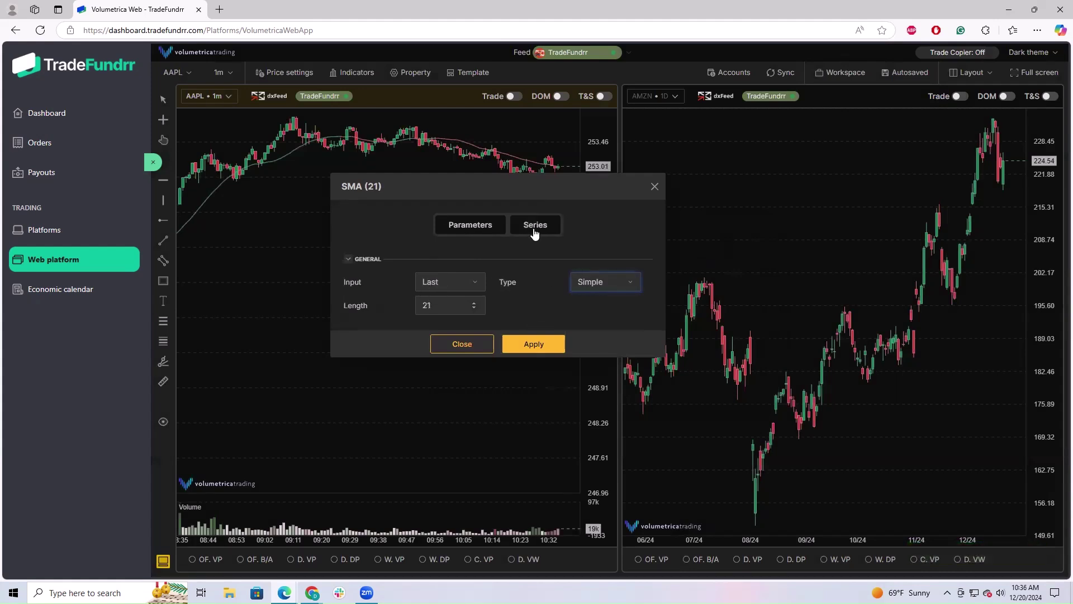
{"action": "left_click", "coordinate": [577, 332]}
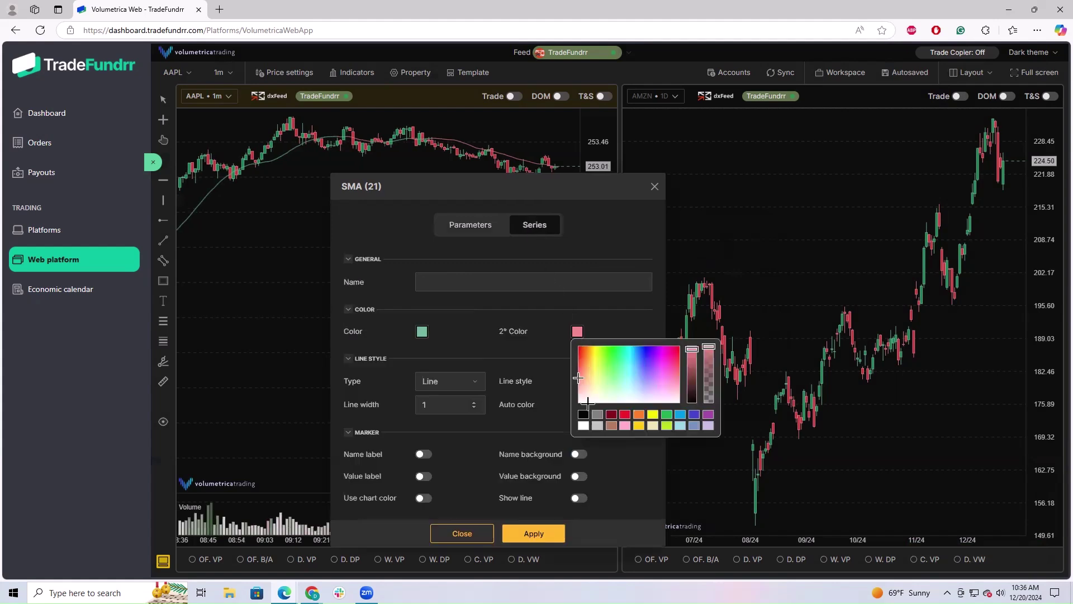
{"action": "left_click", "coordinate": [613, 358]}
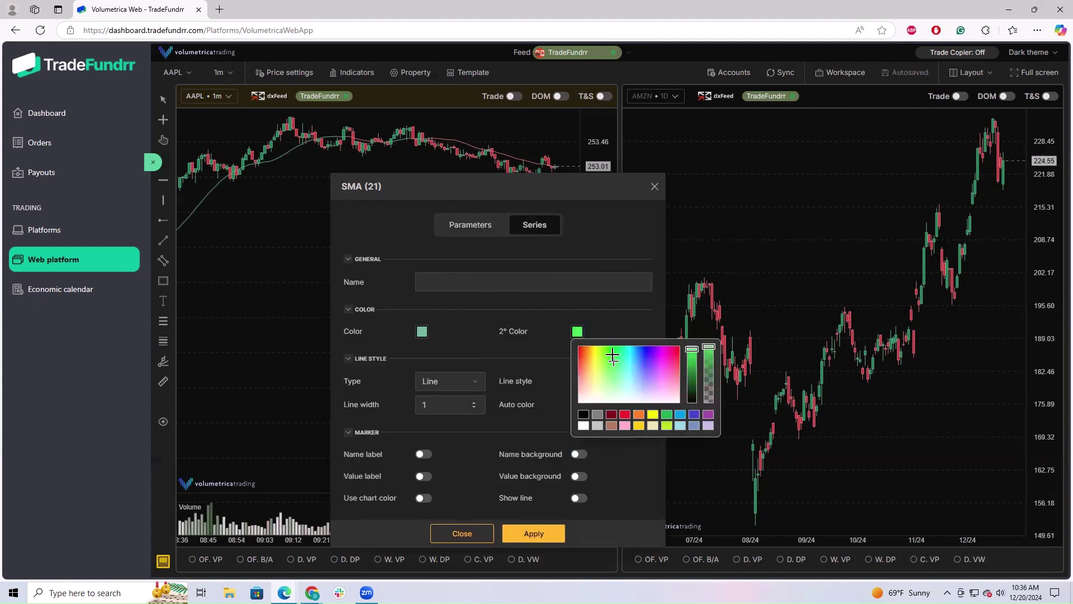
{"action": "key", "text": "Escape"}
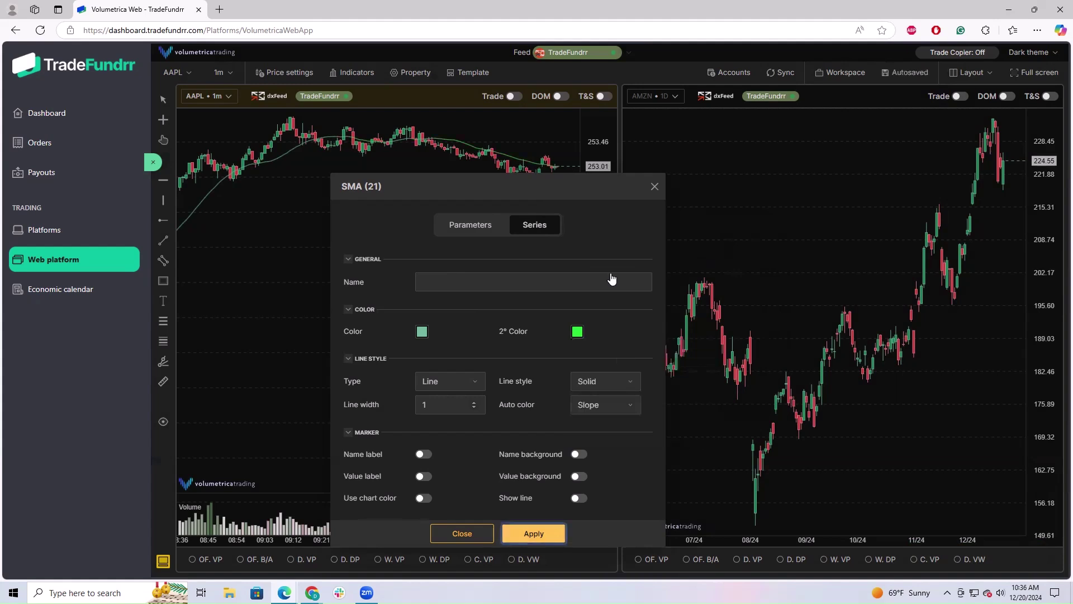
{"action": "left_click", "coordinate": [654, 187]}
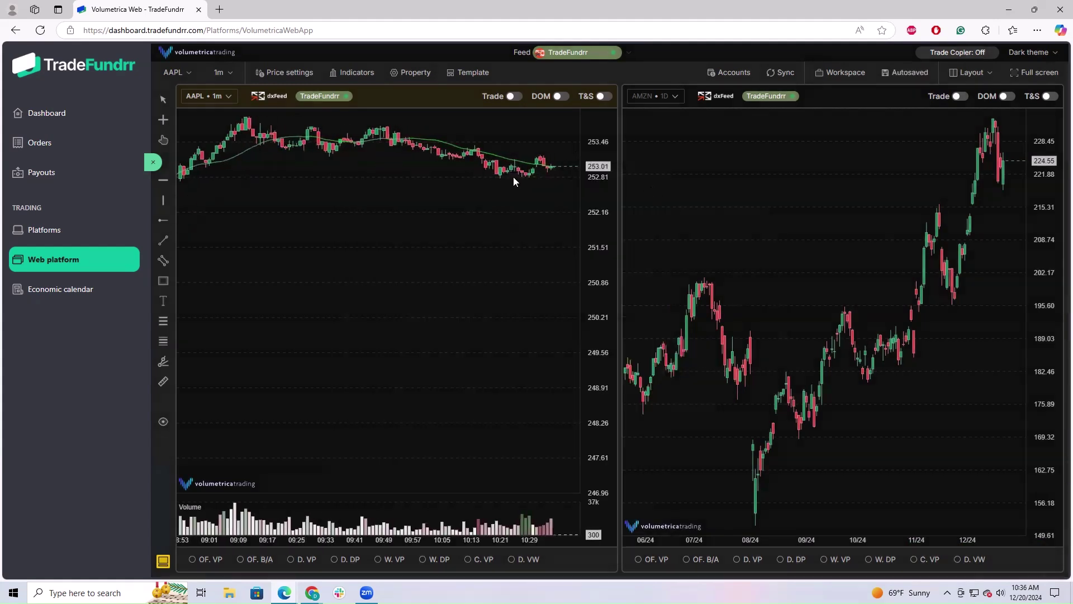
Enable the crosshair, then pan and zoom out so AAPL price shows from about 08:23.
{"action": "left_click", "coordinate": [355, 73]}
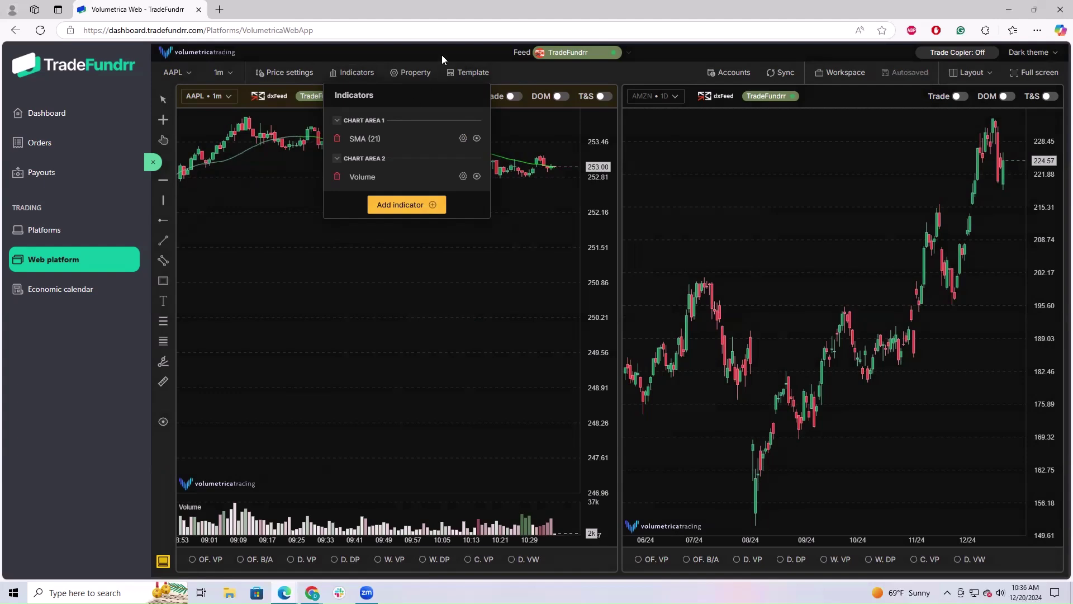
{"action": "left_click", "coordinate": [221, 177]}
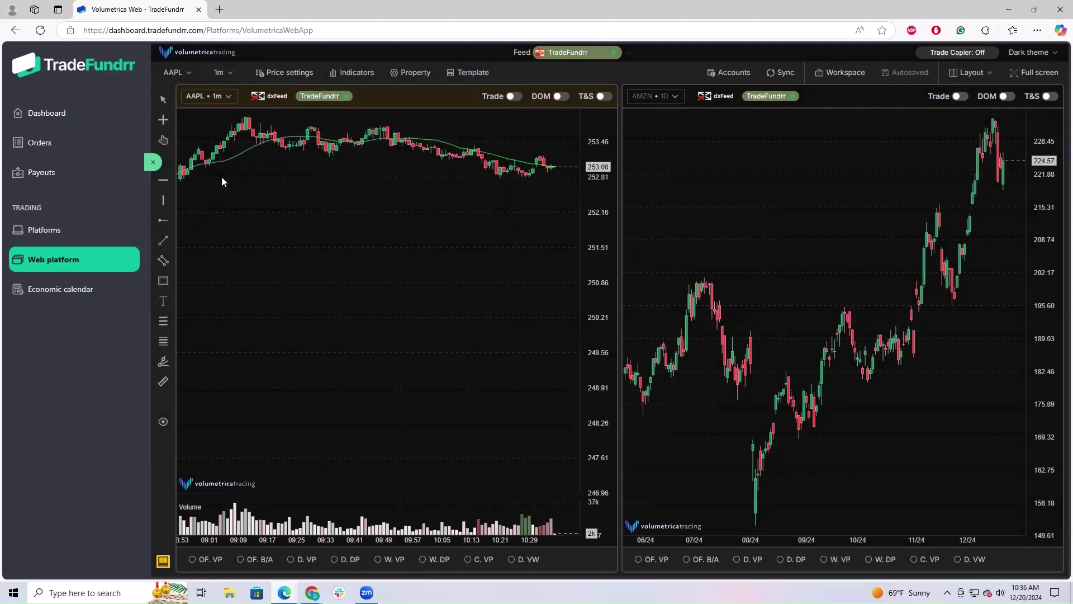
{"action": "left_click", "coordinate": [162, 121]}
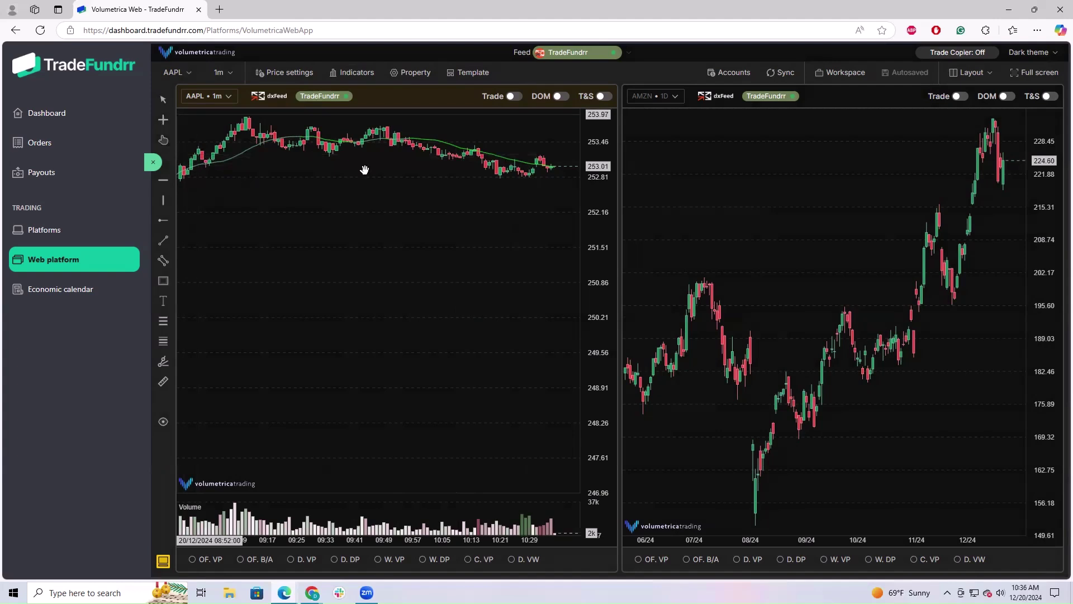
{"action": "left_click_drag", "start_coordinate": [364, 168], "coordinate": [347, 282]}
{"action": "scroll", "coordinate": [371, 285], "scroll_direction": "down", "scroll_amount": 3}
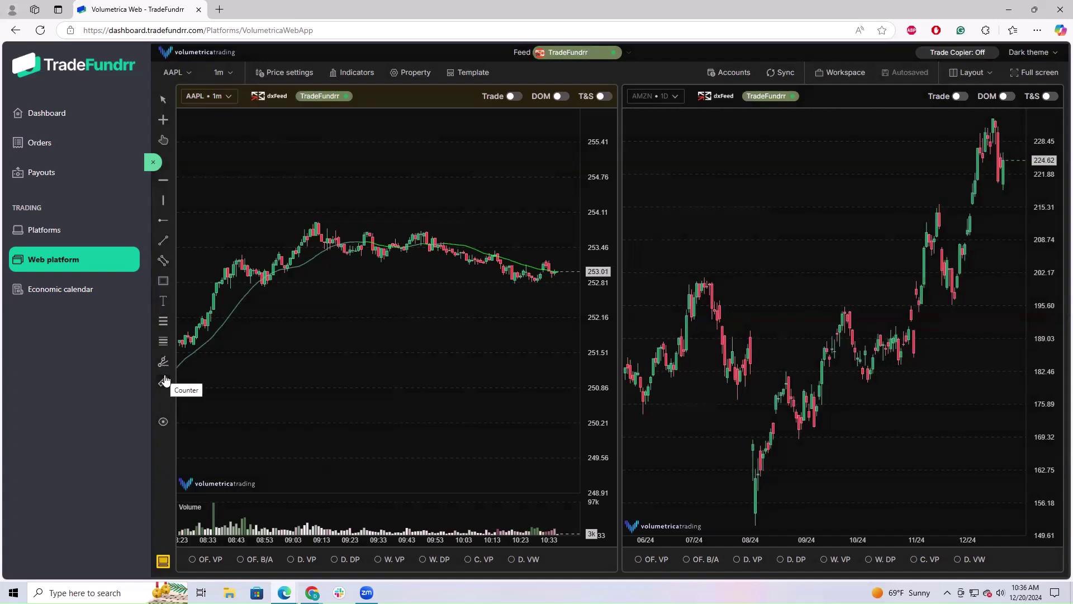
{"action": "left_click", "coordinate": [163, 423]}
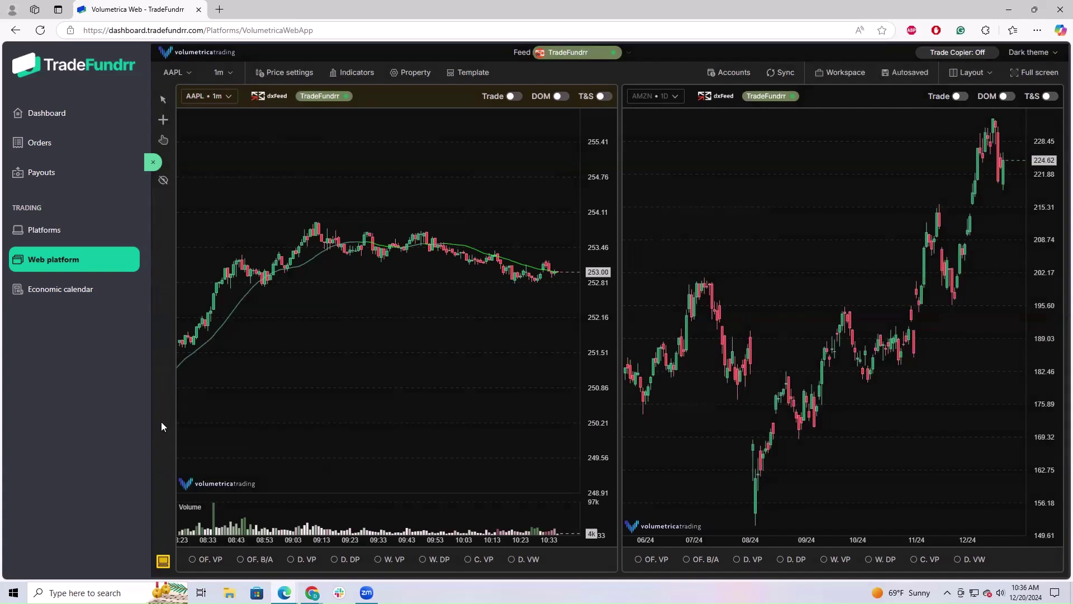
{"action": "left_click", "coordinate": [162, 182]}
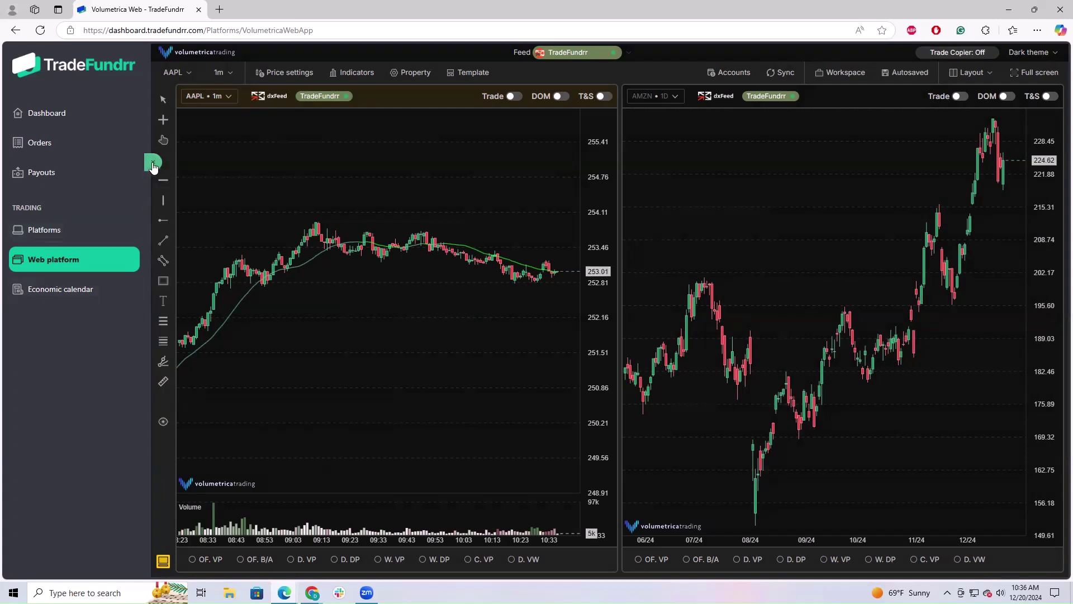
{"action": "left_click", "coordinate": [153, 164]}
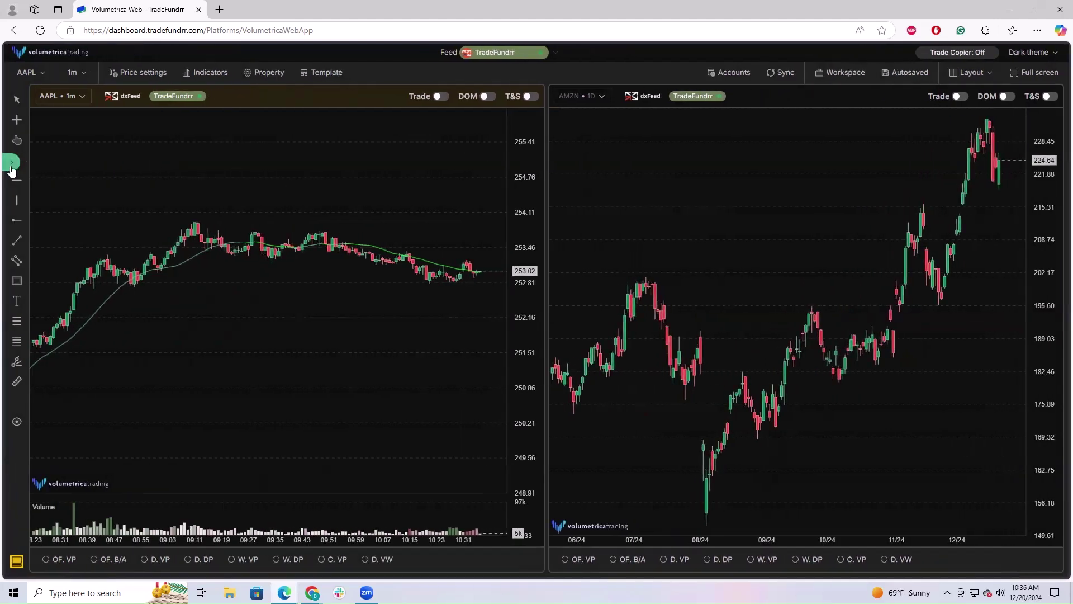
{"action": "left_click", "coordinate": [28, 162]}
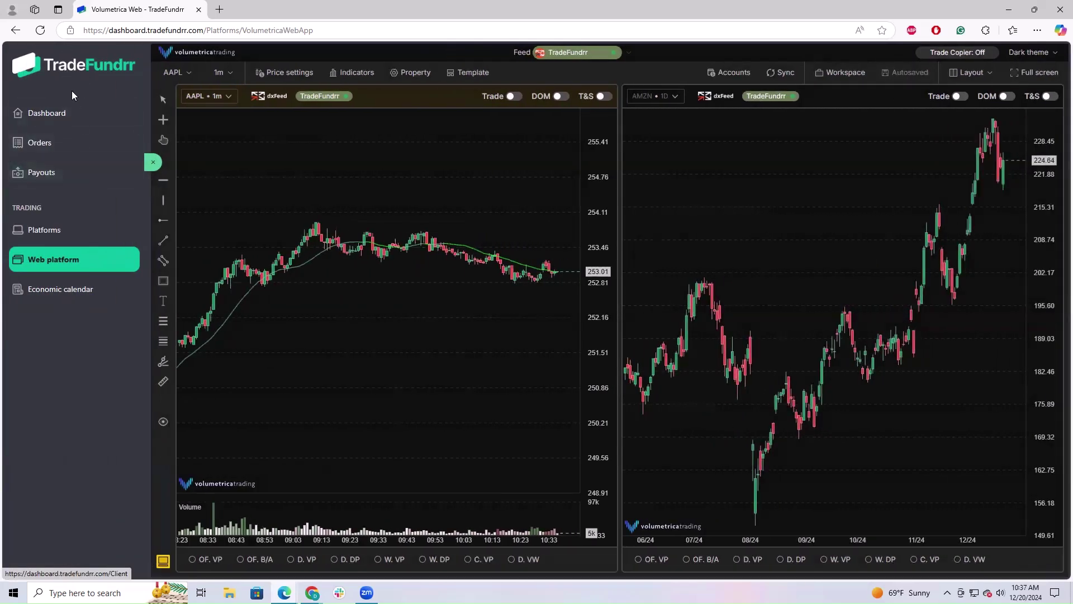
{"action": "left_click", "coordinate": [149, 167]}
{"action": "left_click", "coordinate": [14, 165]}
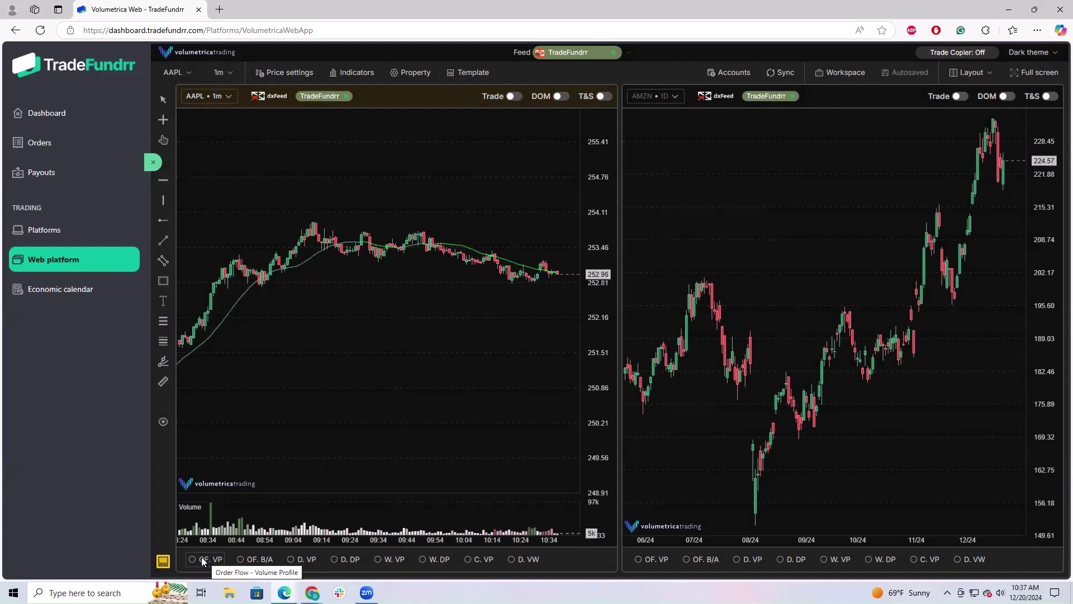
Try the OF. B/A bid/ask order-flow display zoomed in, then switch it off again.
{"action": "left_click", "coordinate": [246, 559]}
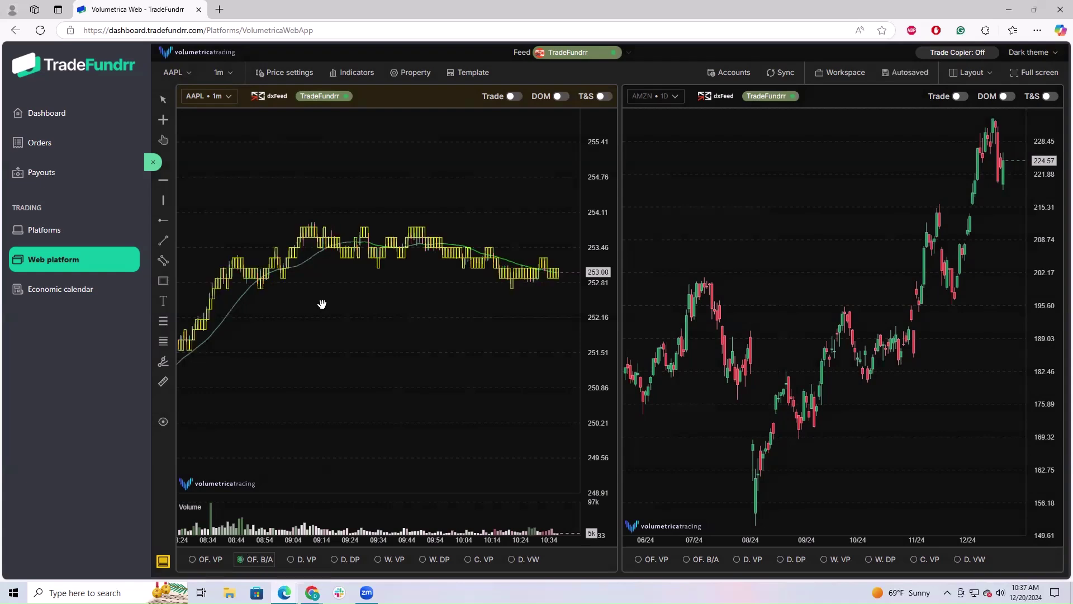
{"action": "scroll", "coordinate": [339, 332], "scroll_direction": "up", "scroll_amount": 5}
{"action": "scroll", "coordinate": [339, 333], "scroll_direction": "up", "scroll_amount": 5}
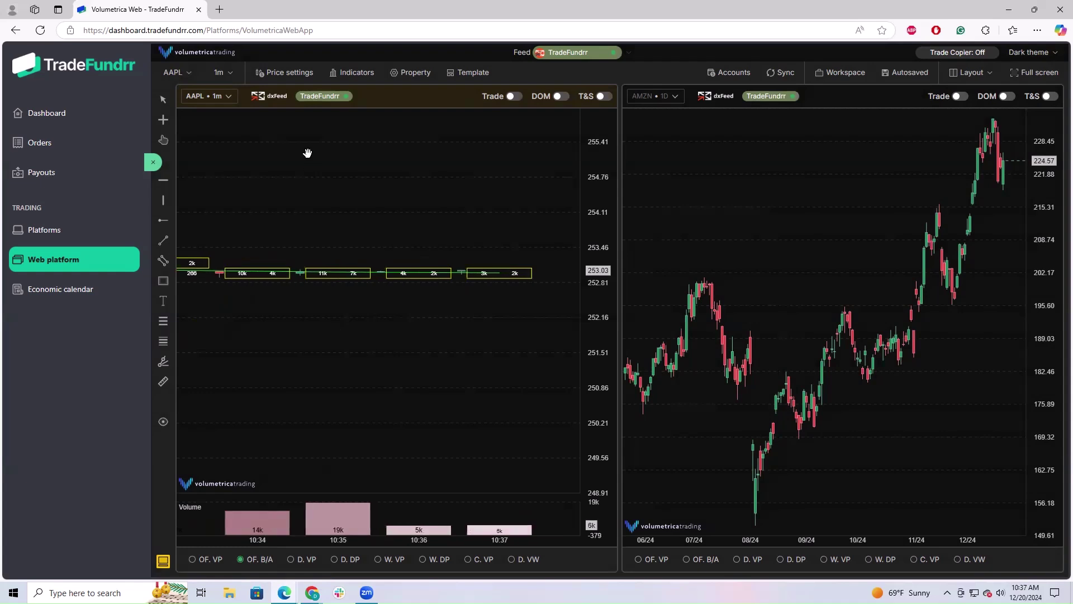
{"action": "scroll", "coordinate": [337, 216], "scroll_direction": "up", "scroll_amount": 4}
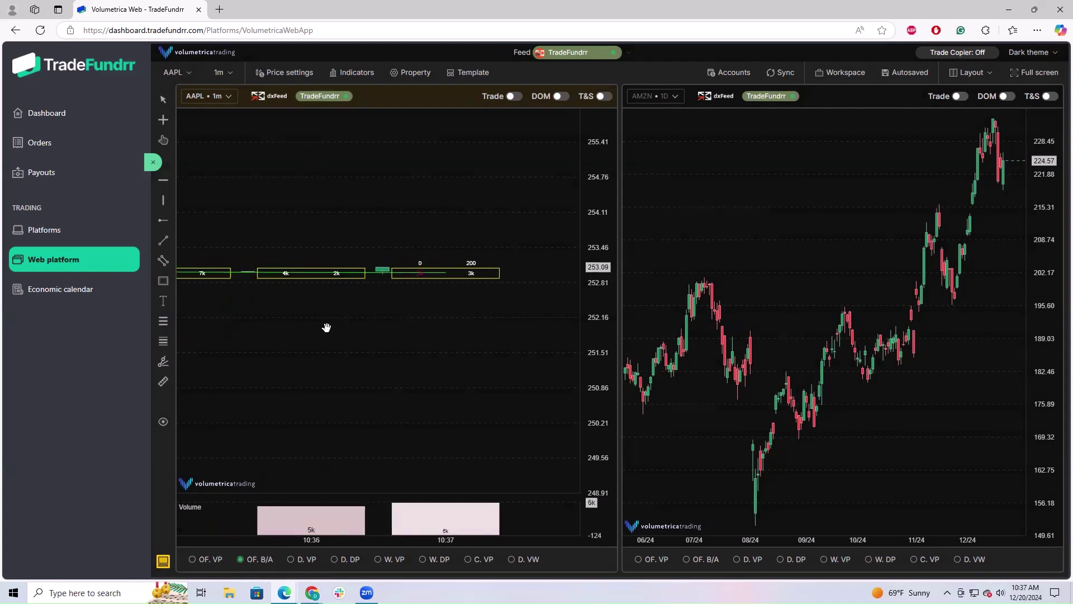
{"action": "left_click", "coordinate": [306, 560]}
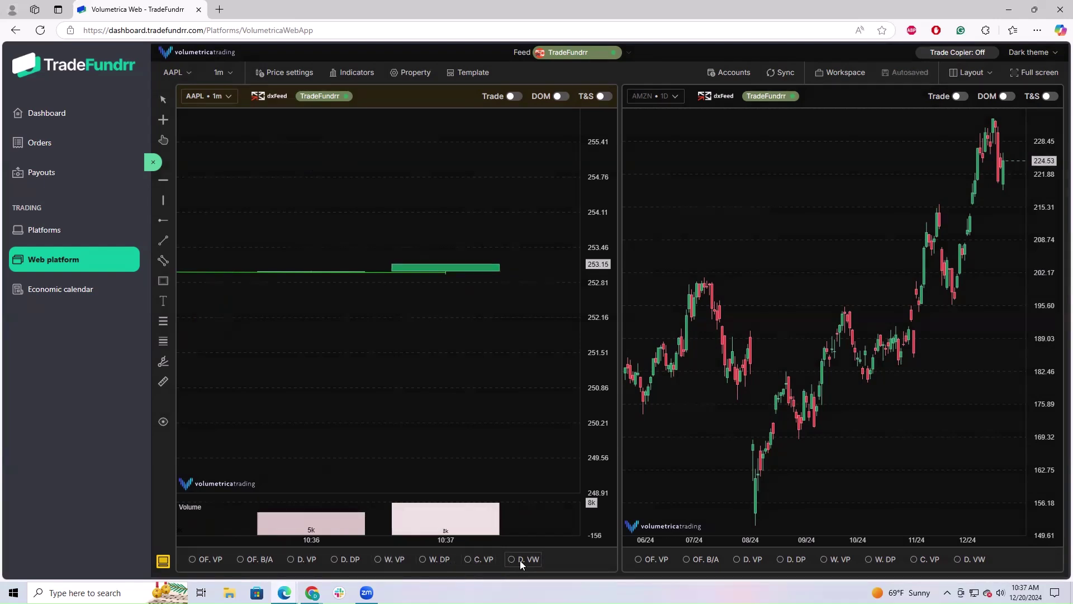
Select D. VW to show daily VWAP with dashed envelope bands, zooming the chart out.
{"action": "scroll", "coordinate": [450, 312], "scroll_direction": "down", "scroll_amount": 3}
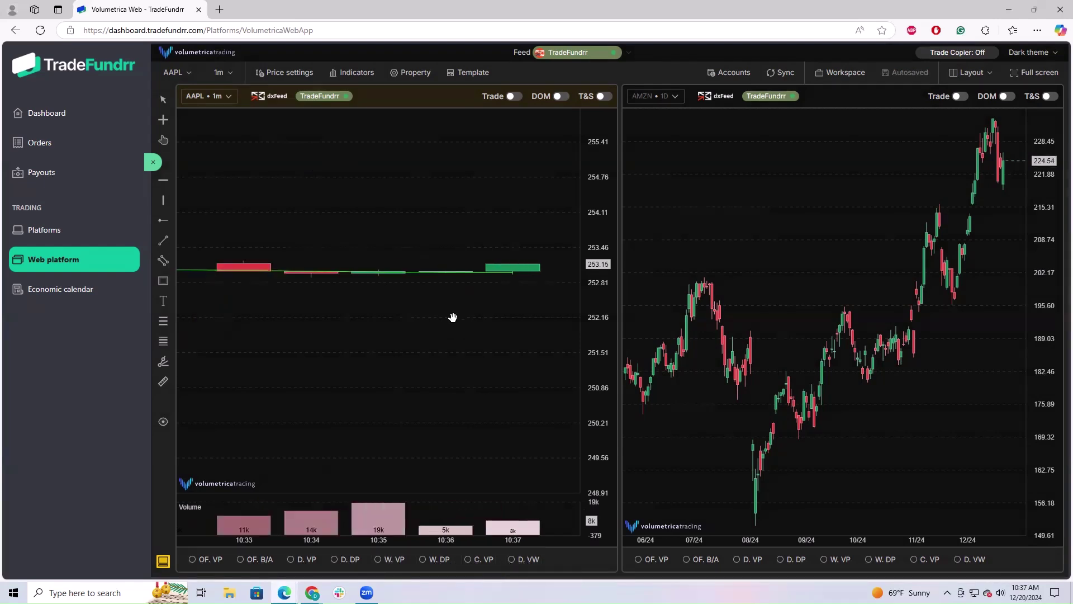
{"action": "left_click", "coordinate": [512, 559]}
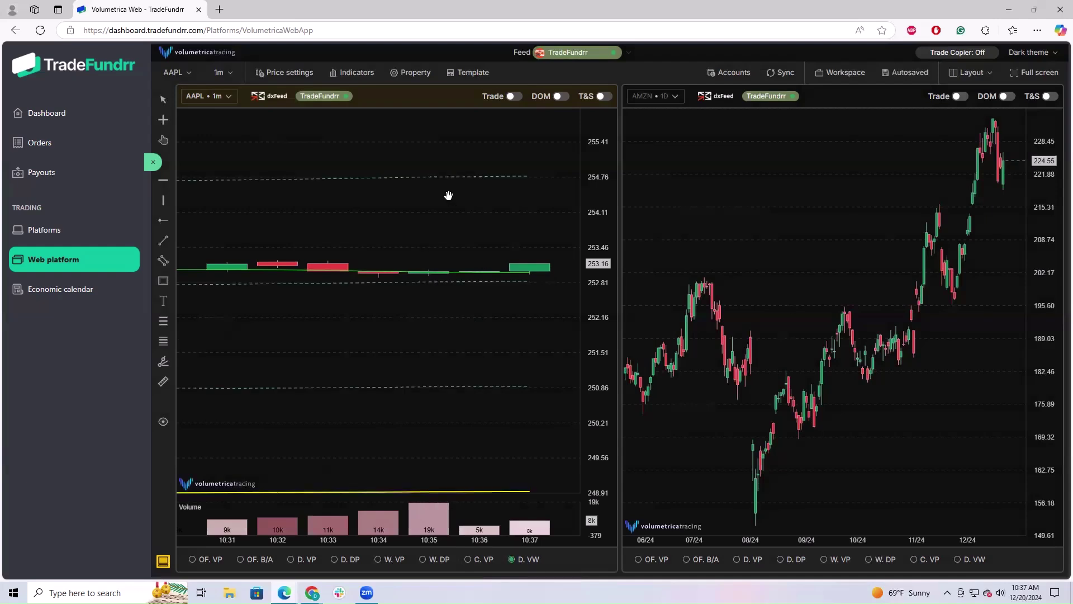
{"action": "scroll", "coordinate": [448, 196], "scroll_direction": "down", "scroll_amount": 1}
{"action": "scroll", "coordinate": [425, 248], "scroll_direction": "down", "scroll_amount": 5}
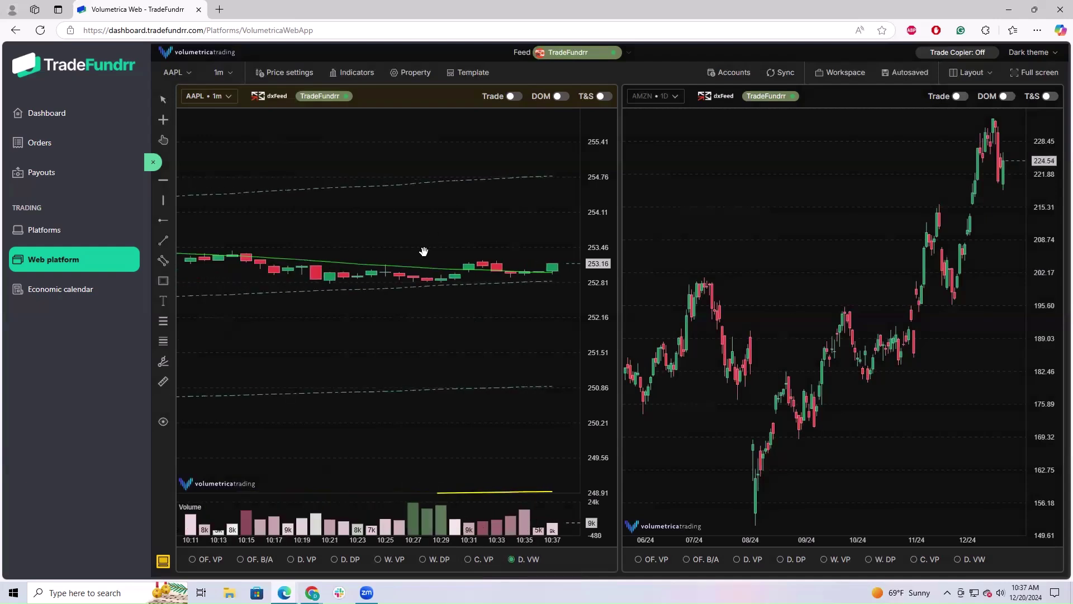
{"action": "scroll", "coordinate": [424, 252], "scroll_direction": "down", "scroll_amount": 2}
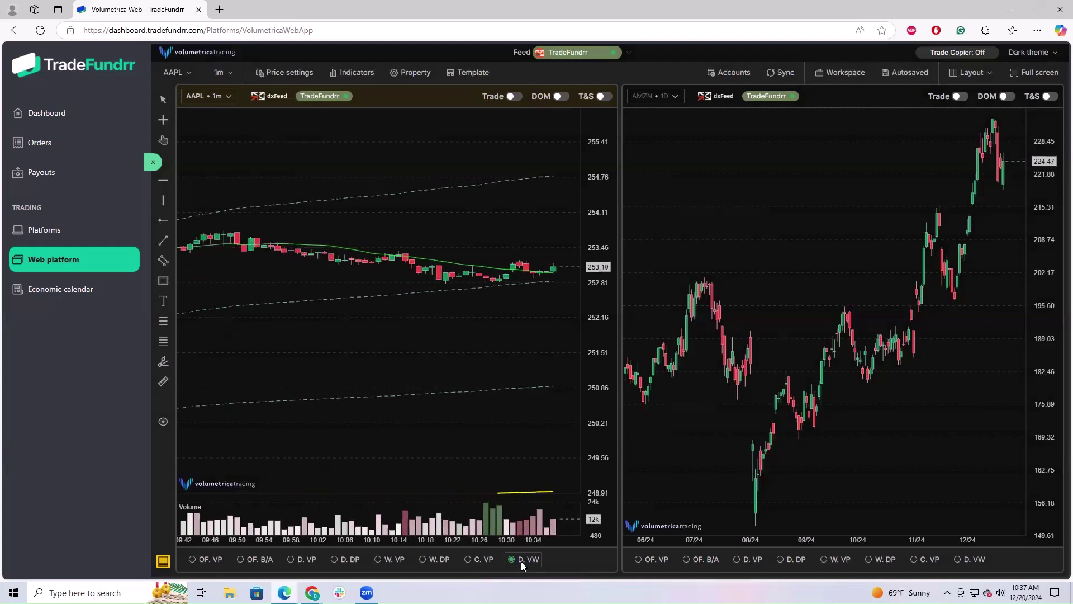
Open the Add indicator catalogue on its Volumes category, listing Volume Profile and VWAP Envelopes.
{"action": "left_click", "coordinate": [357, 74]}
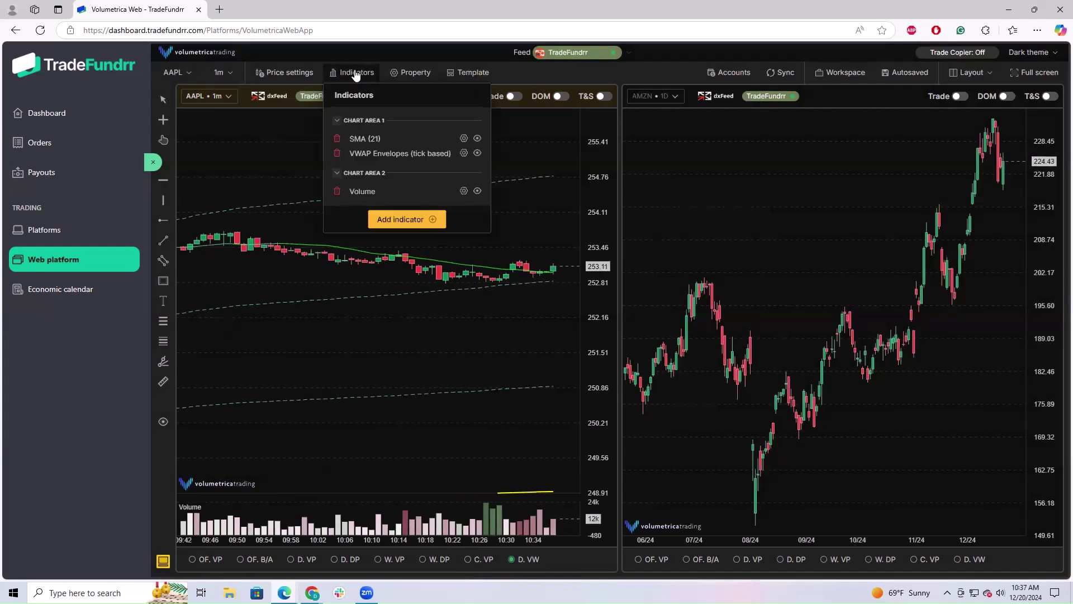
{"action": "left_click", "coordinate": [400, 221]}
{"action": "left_click", "coordinate": [619, 107]}
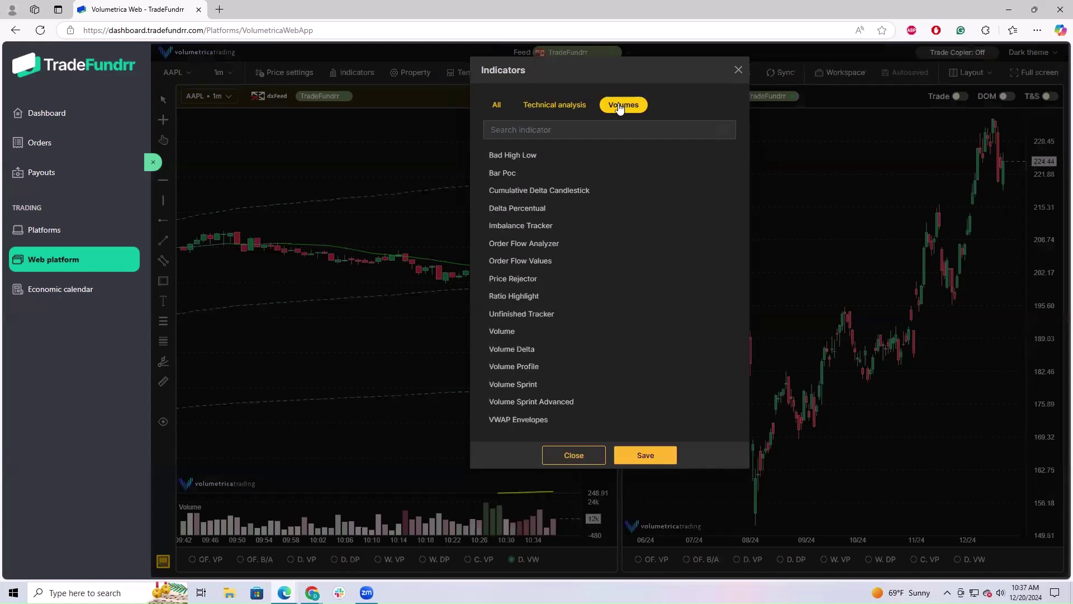